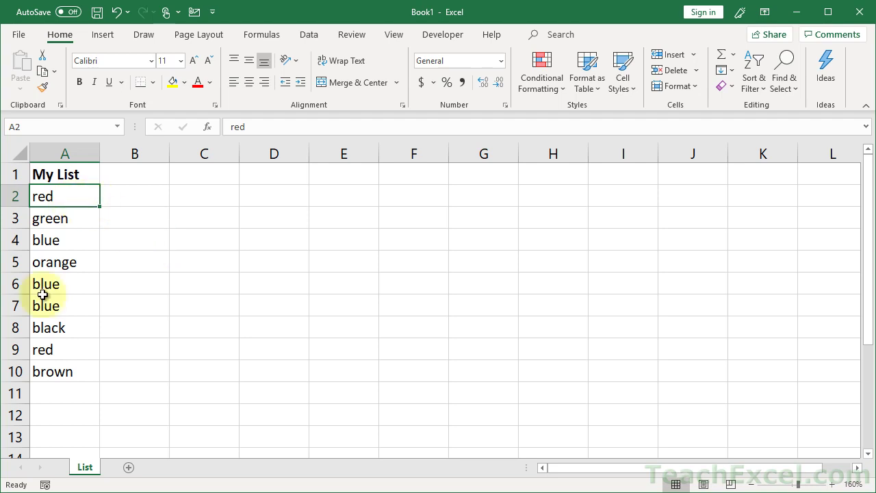
Select colours A2:A10 and bring up Conditional Formatting's Highlight Cells Rules menu
left_click(59, 363, "shift")
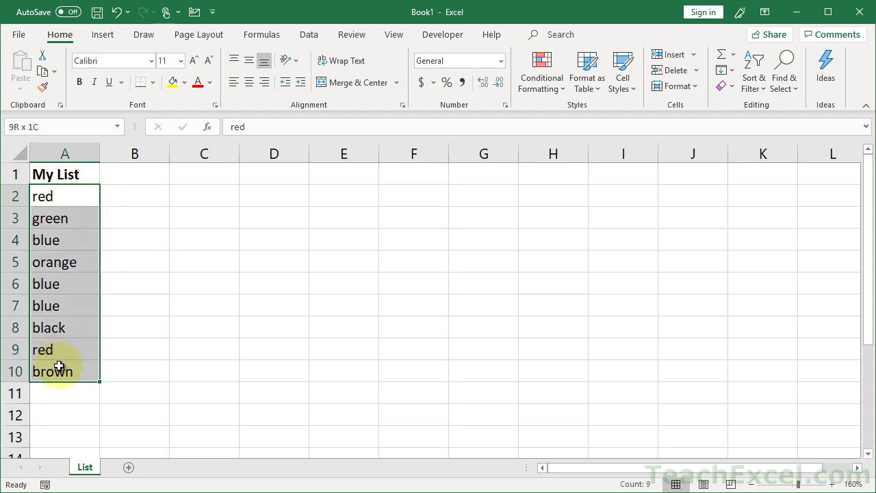
left_click(549, 92)
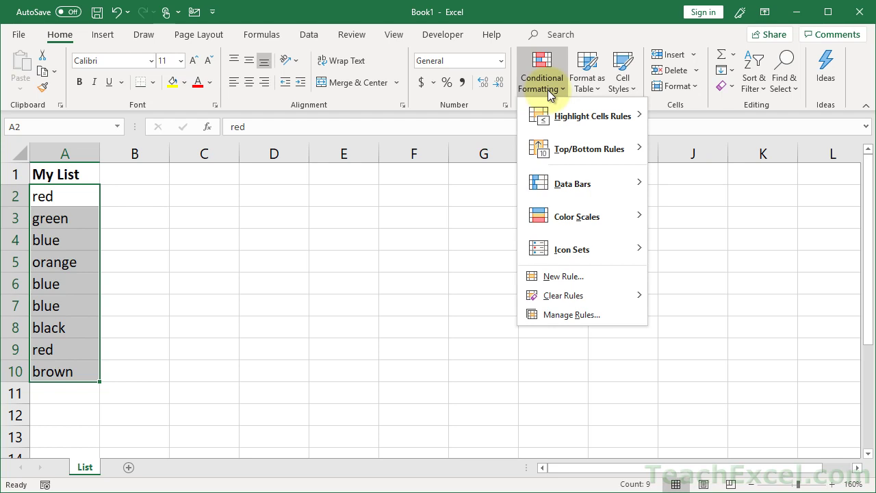
mouse_move(575, 120)
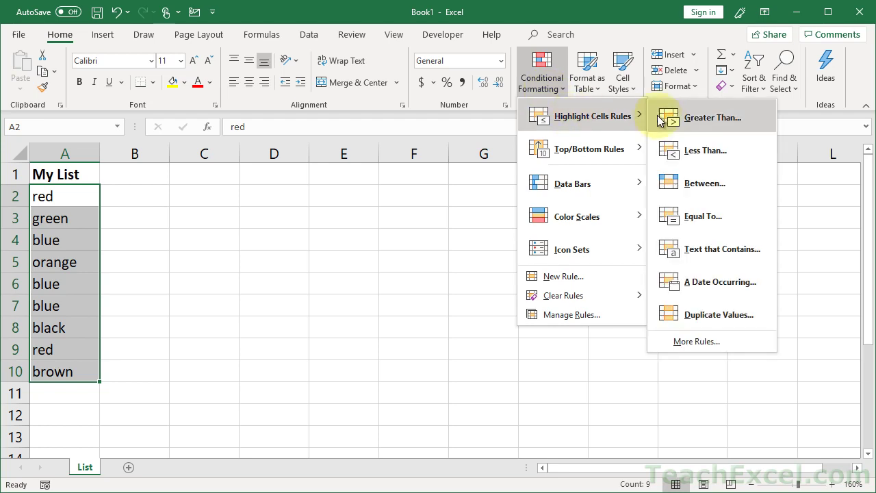
Set a Duplicate Values rule using Light Red Fill with Dark Red Text, leaving the custom format unchanged
left_click(679, 317)
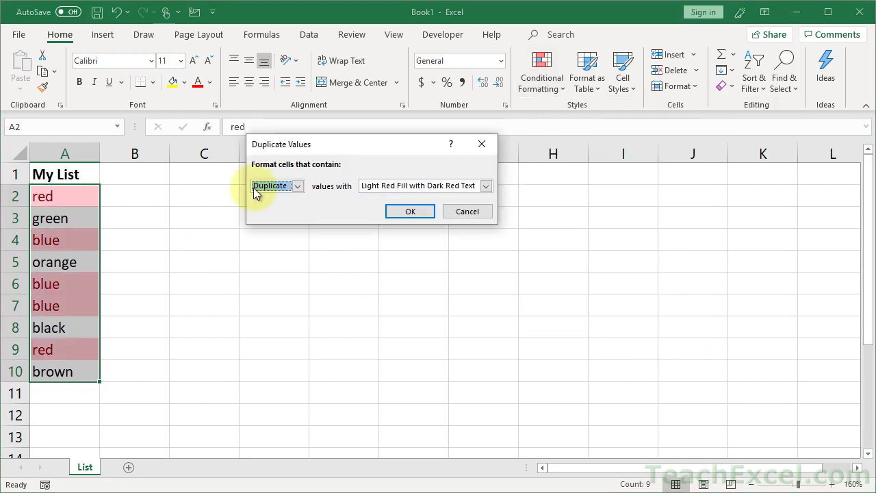
left_click(298, 186)
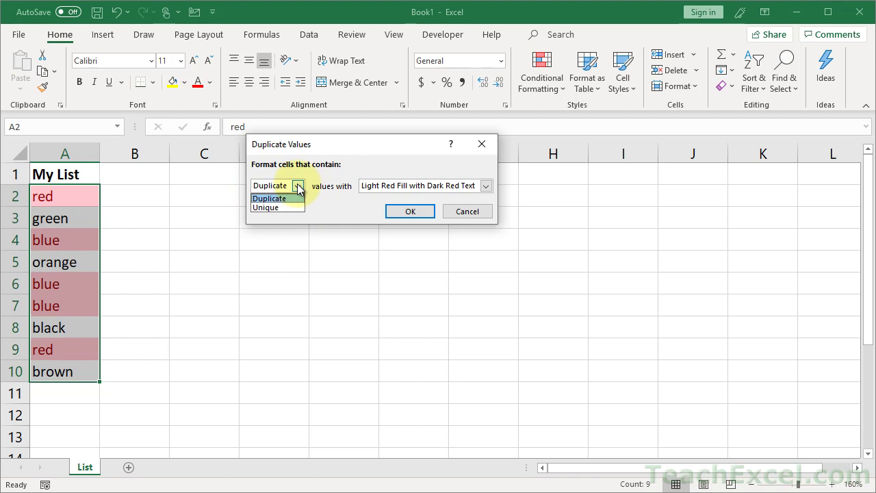
left_click(298, 186)
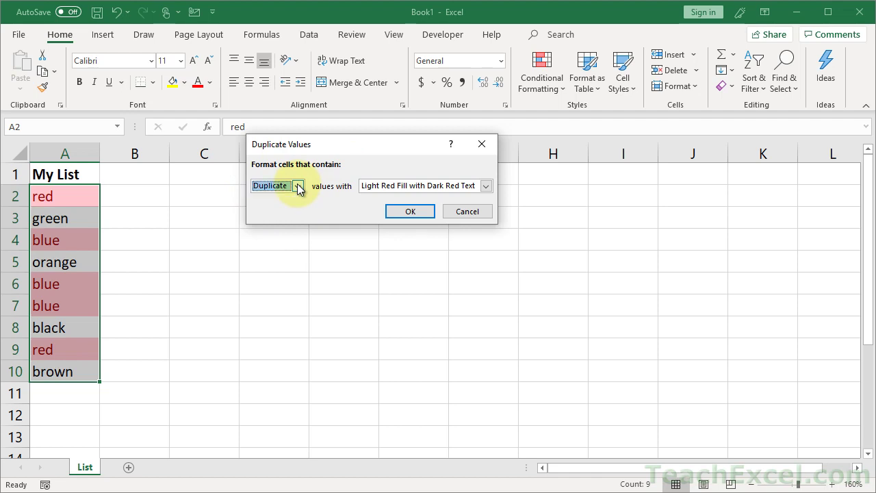
left_click(486, 187)
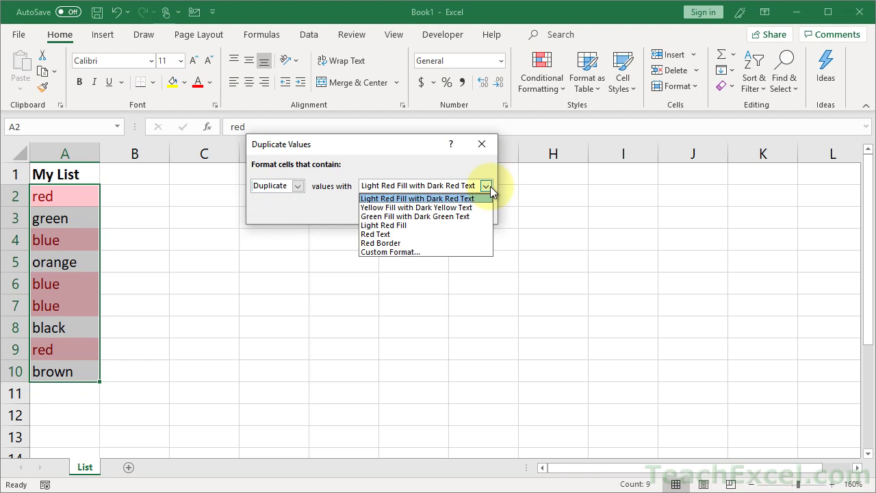
left_click(410, 252)
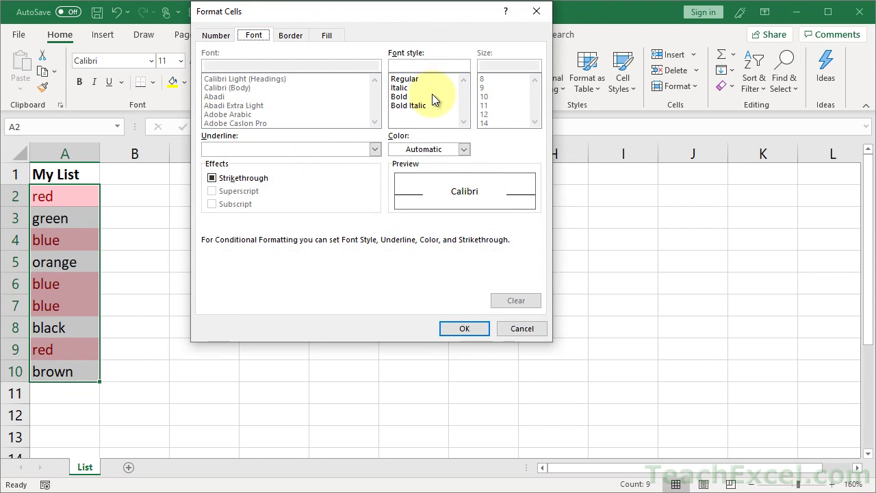
left_click(540, 12)
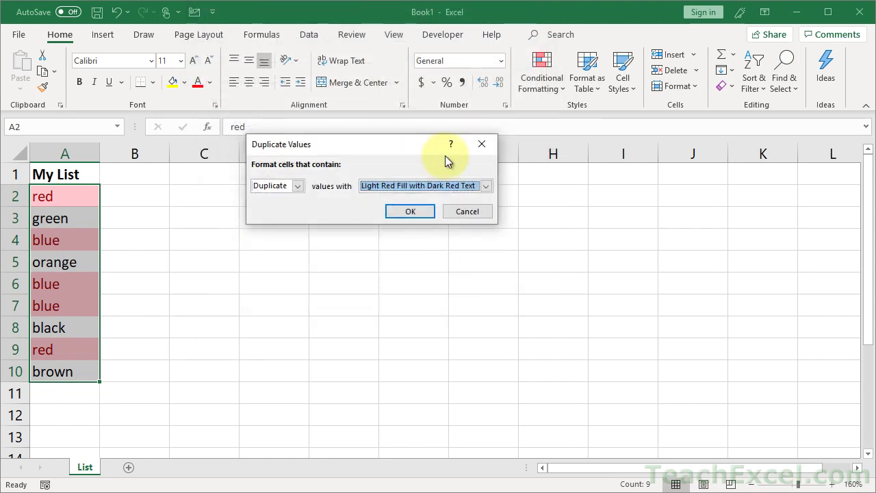
Apply the duplicate rule so red and blue show light red fill, then select header A1
left_click(404, 205)
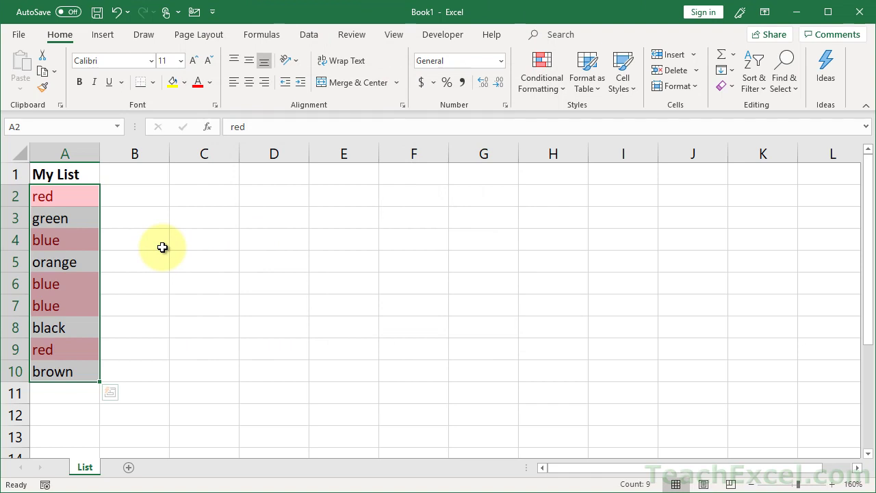
left_click(148, 238)
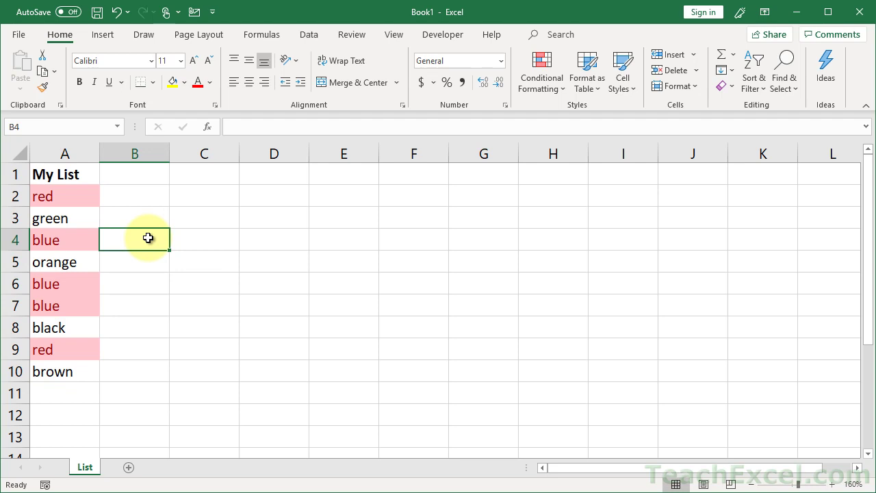
left_click(63, 217)
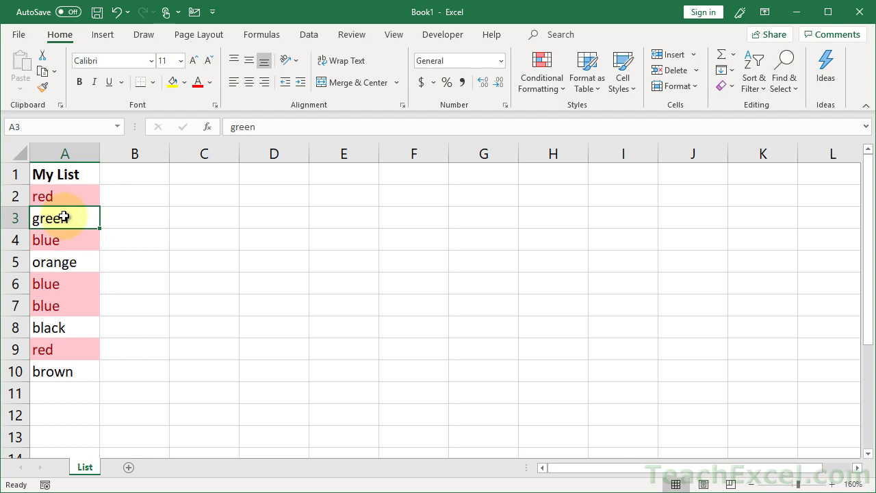
left_click(63, 174)
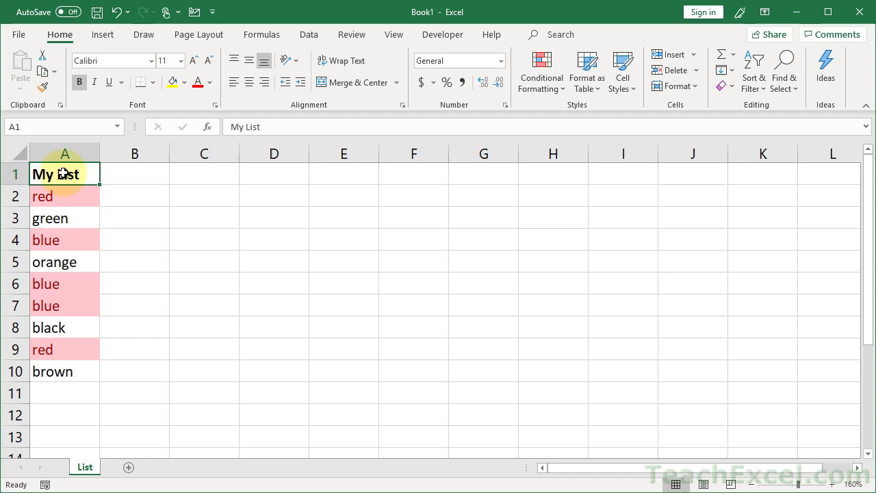
Turn on Data > Filter for My List and open the A1 filter dropdown
left_click(307, 37)
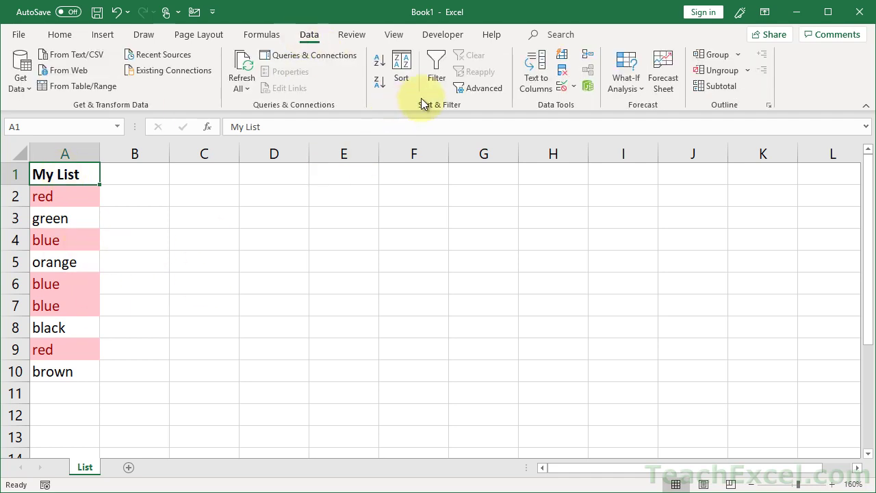
left_click(437, 77)
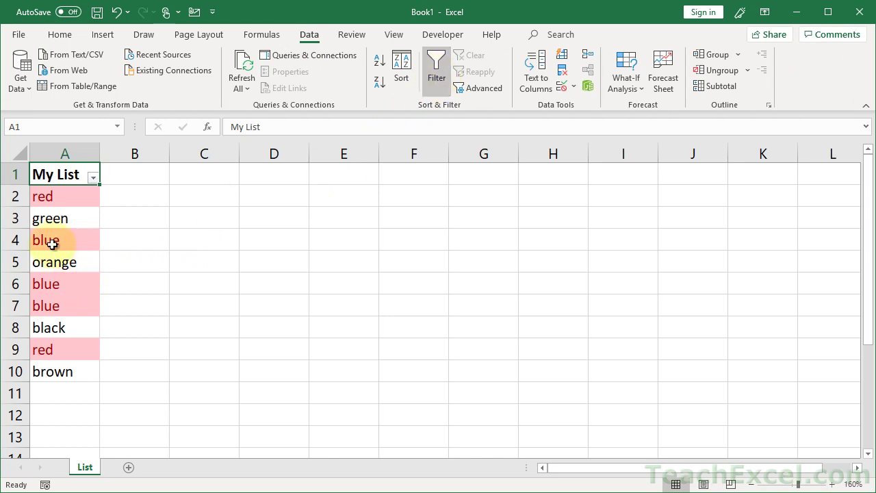
left_click(93, 178)
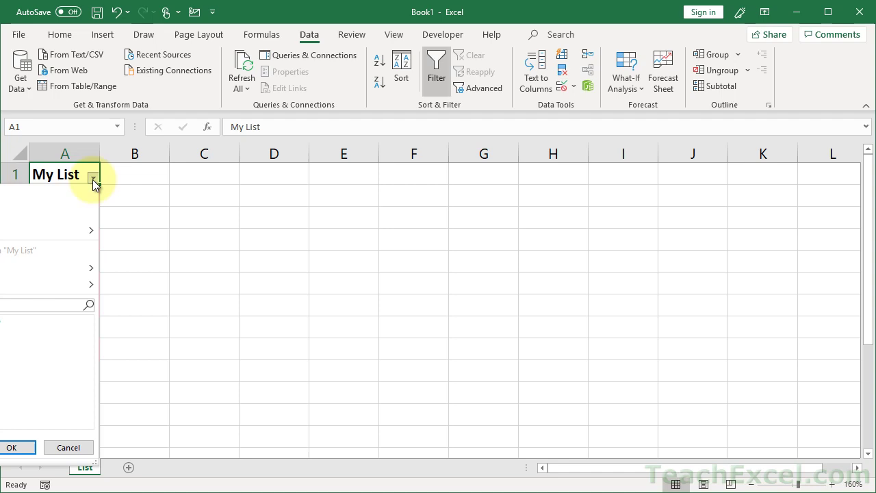
Move the list A1:A10 into C1:C10 with cut and paste, then select C1
key("Escape")
key("ctrl+shift+Down")
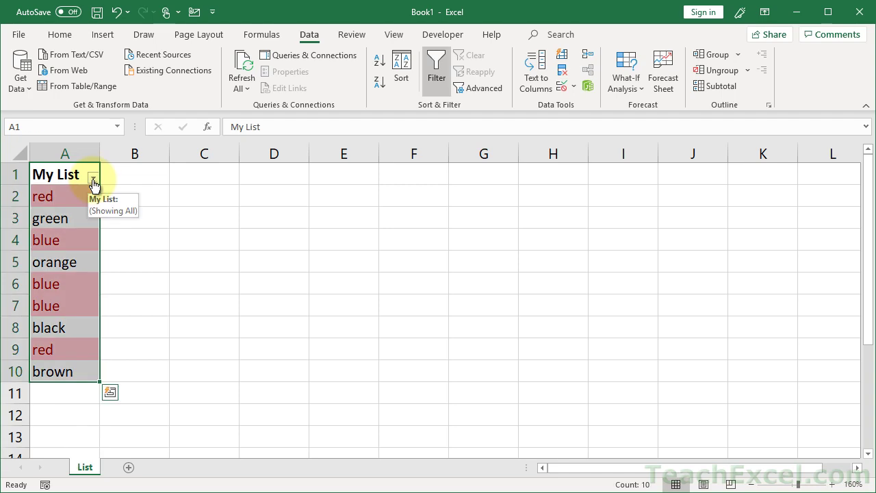
key("ctrl+c")
key("Right")
key("Right")
key("ctrl+v")
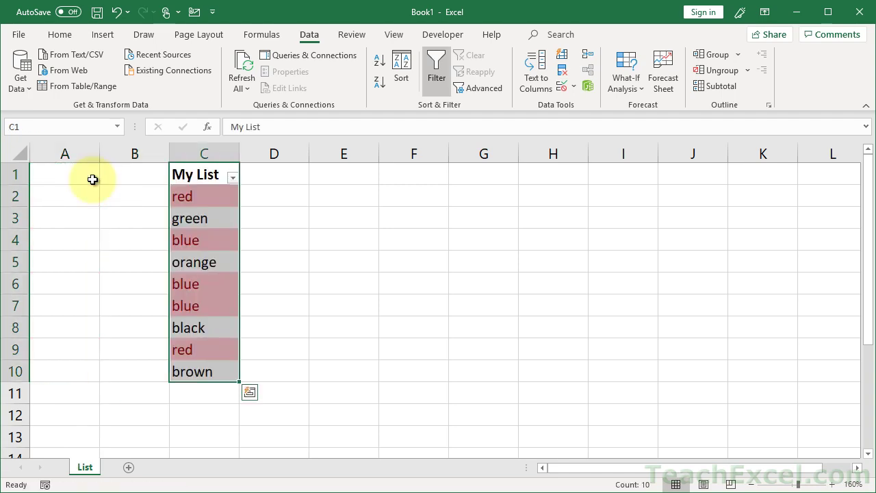
left_click(202, 174)
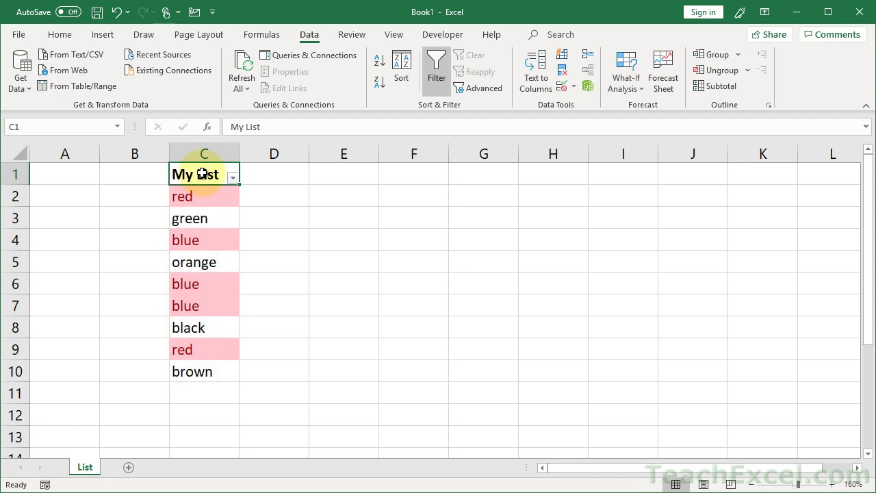
Sort My List by the pink cell colour, bringing the red and blue duplicates to C2:C6
left_click(234, 177)
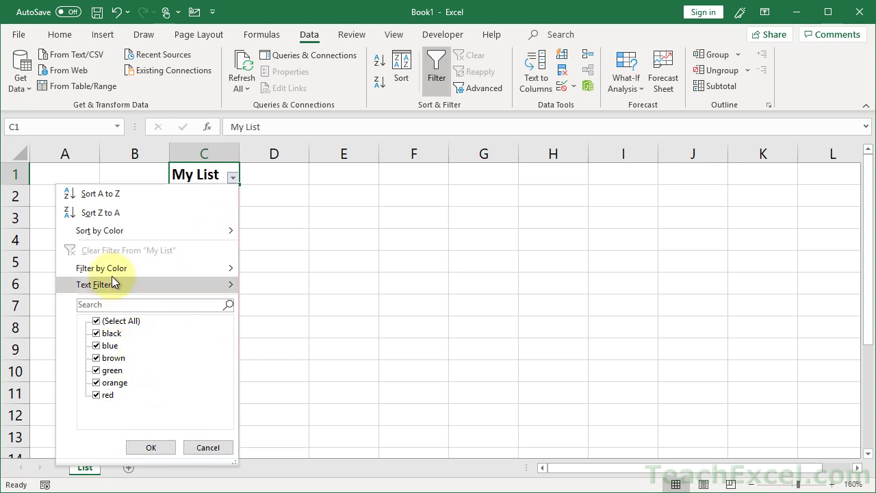
mouse_move(115, 239)
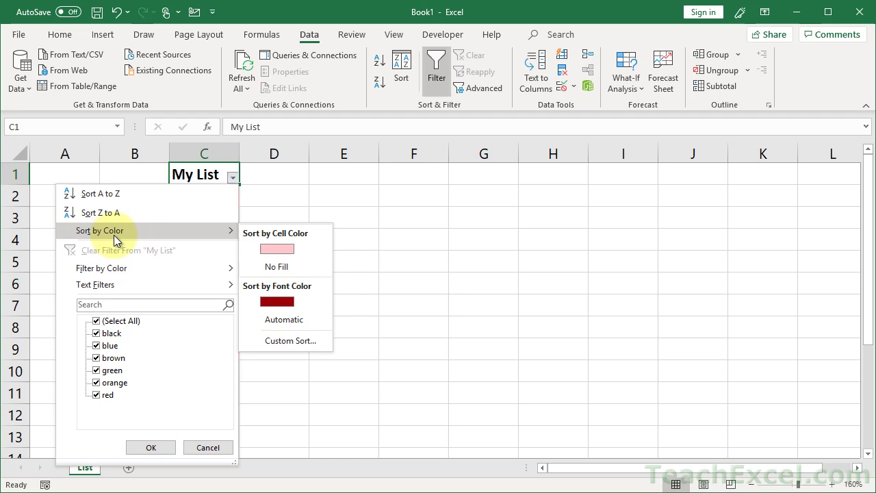
mouse_move(114, 272)
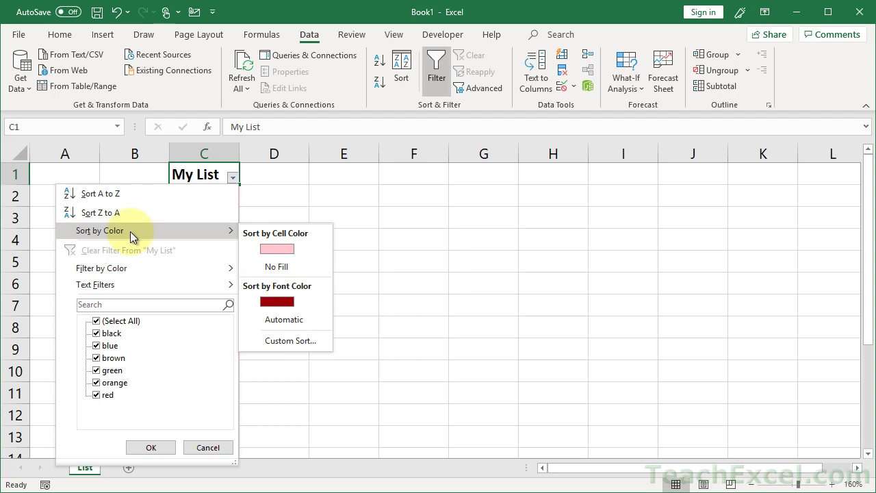
left_click(294, 255)
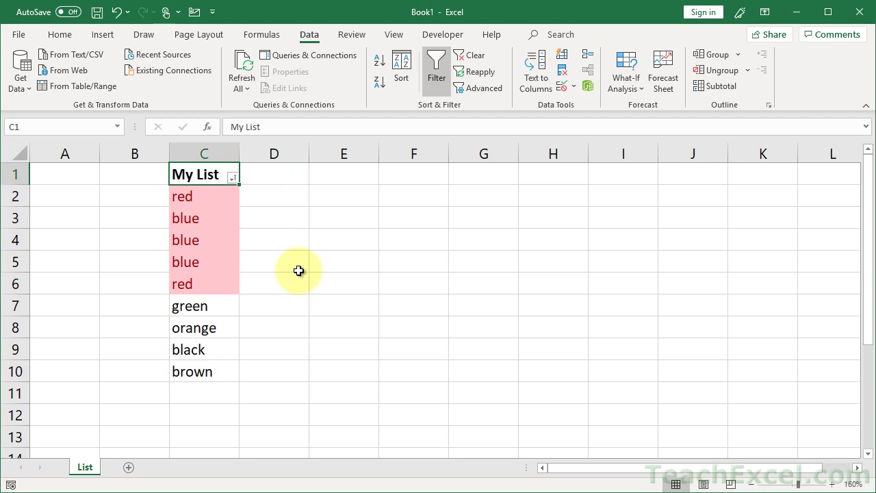
Undo the colour sort, sort again by pink cell colour, and check entries C2 to C6
key("ctrl+z")
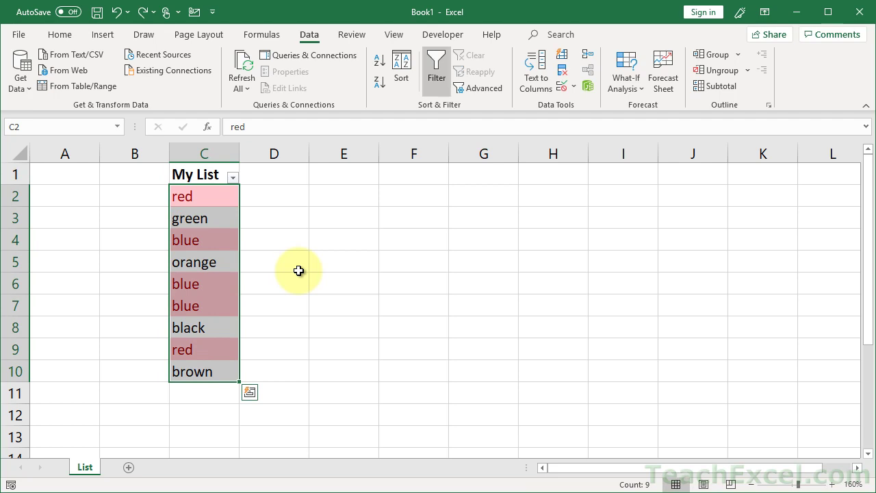
left_click(232, 177)
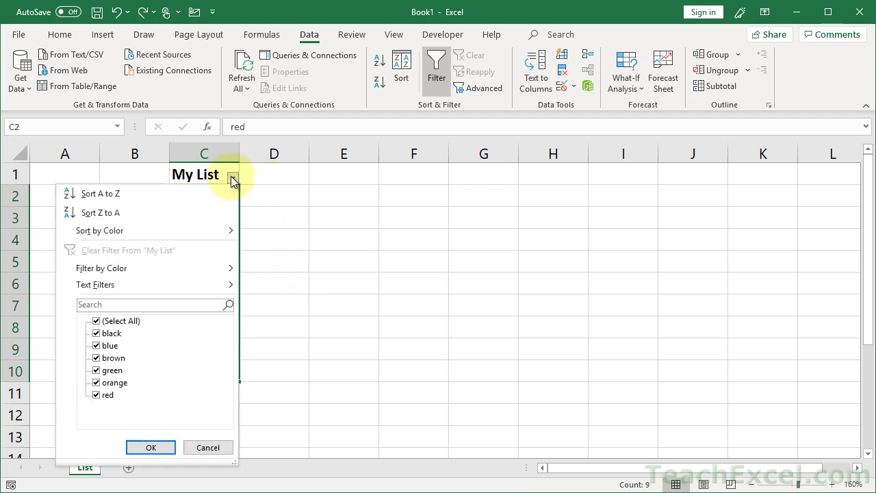
mouse_move(173, 234)
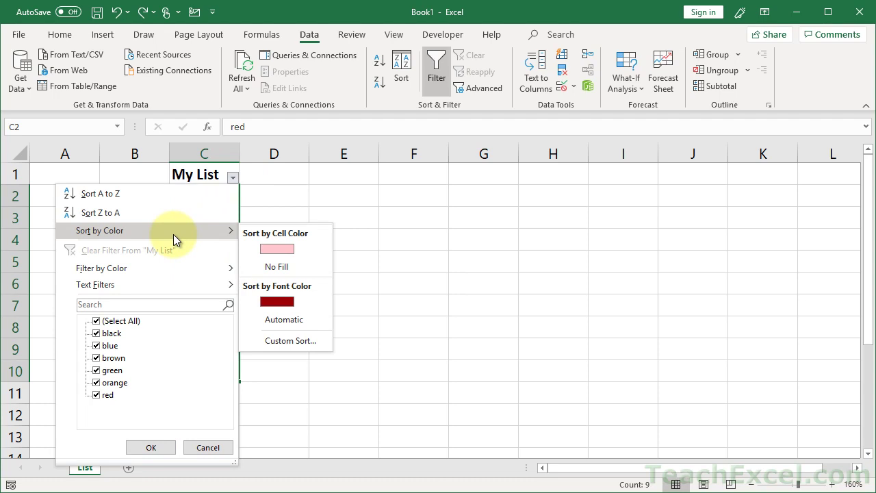
left_click(270, 247)
left_click(271, 249)
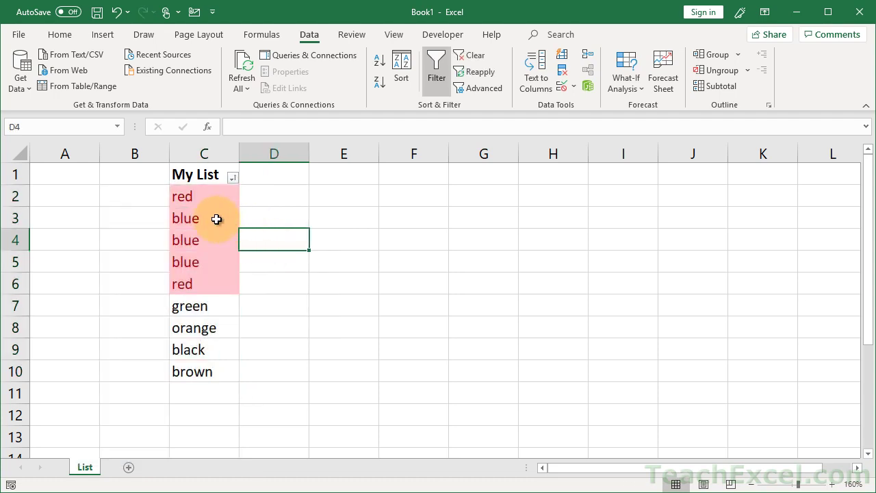
left_click(209, 198)
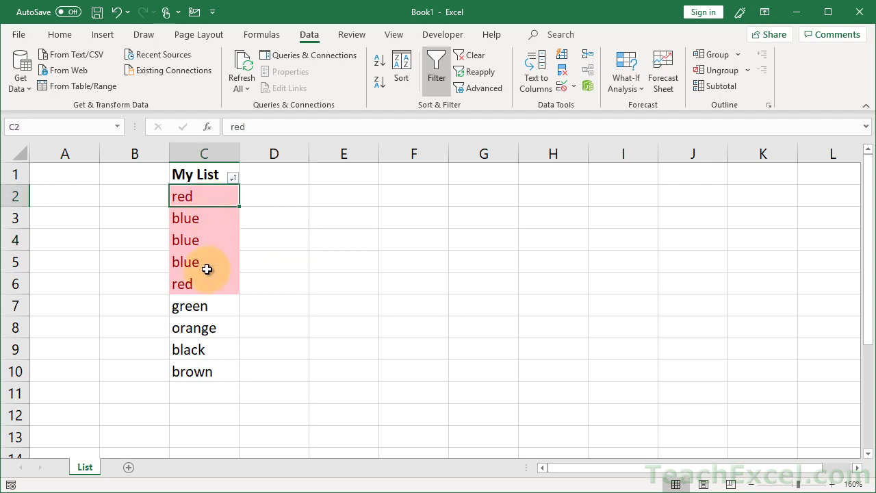
left_click(205, 283)
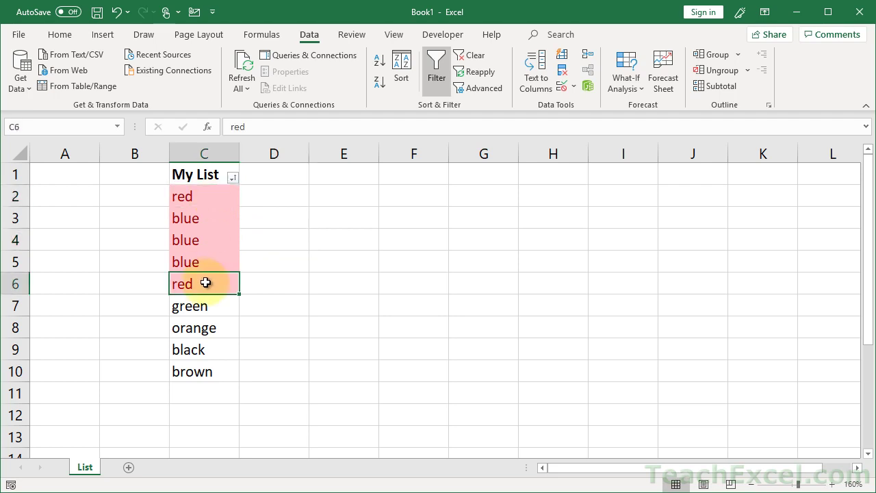
Sort My List A to Z, then by pink cell colour so blue, blue, blue, red, red lead
left_click(234, 177)
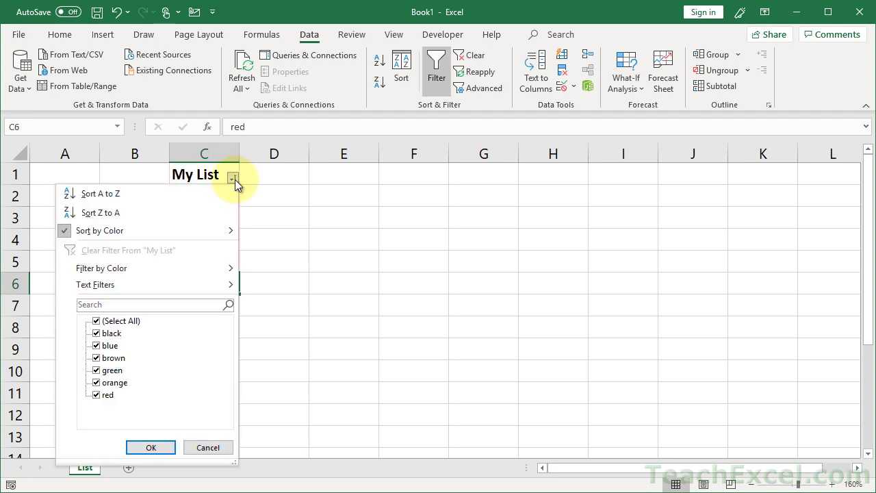
left_click(128, 195)
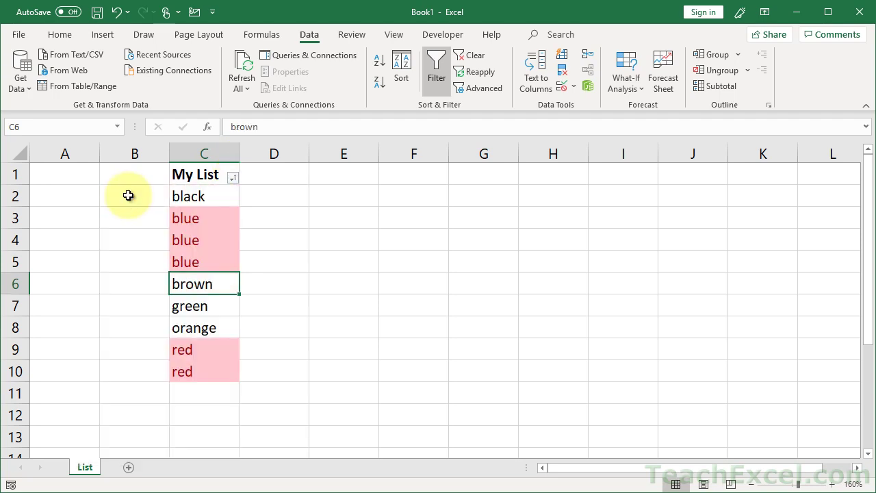
left_click(233, 177)
mouse_move(174, 230)
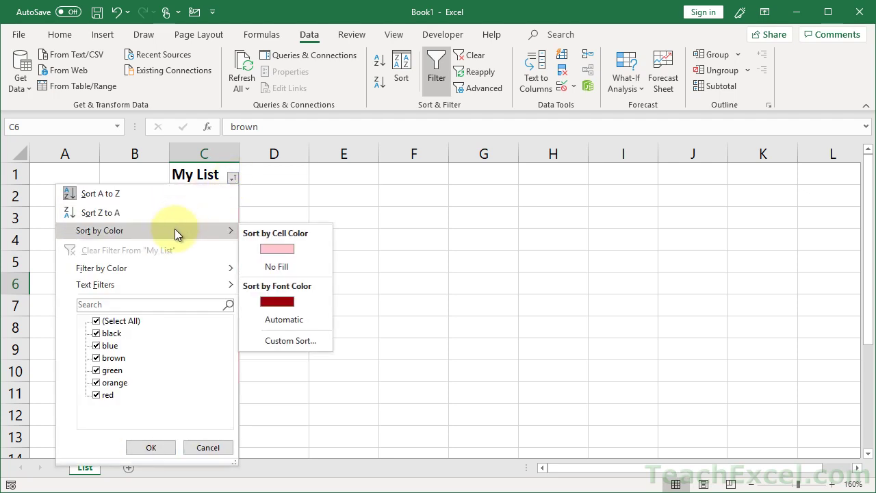
left_click(270, 248)
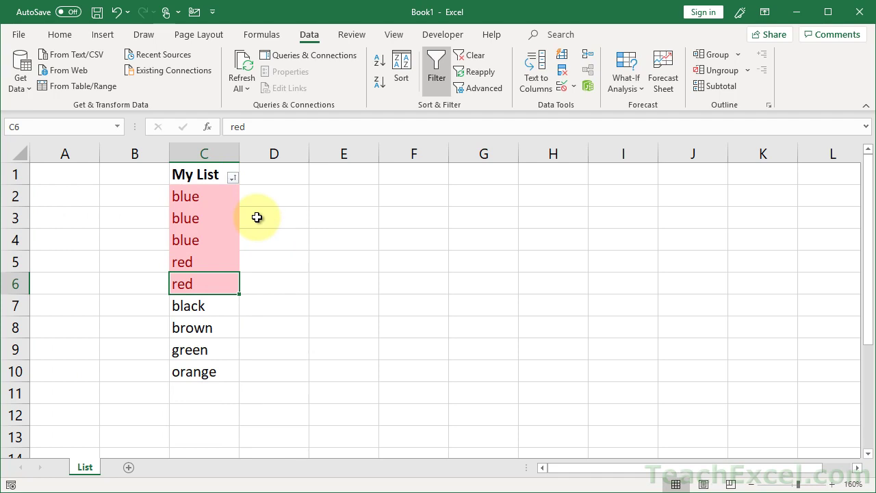
Undo the colour and alphabetical sorts to restore the original order, then select C1
key("ctrl+z")
key("ctrl+z")
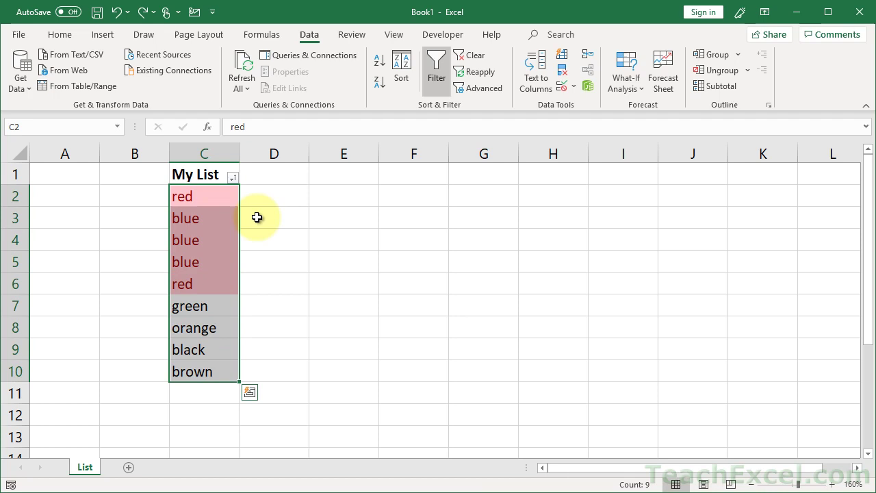
key("ctrl+z")
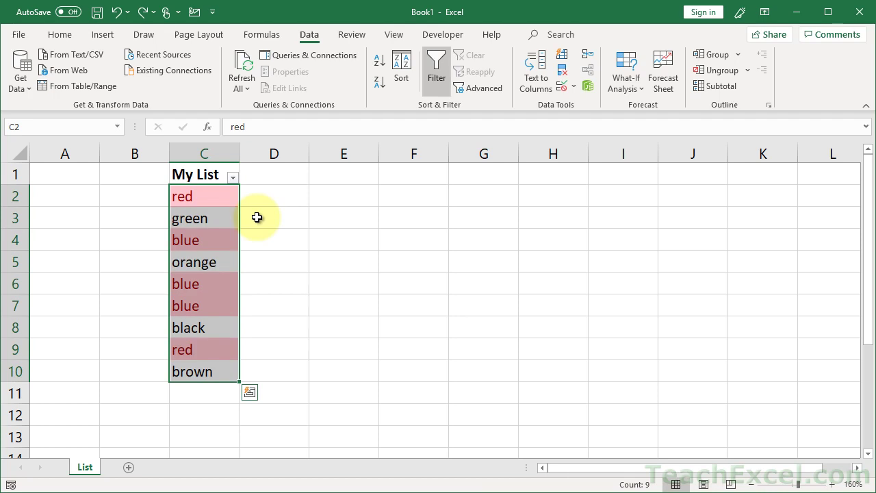
left_click(221, 177)
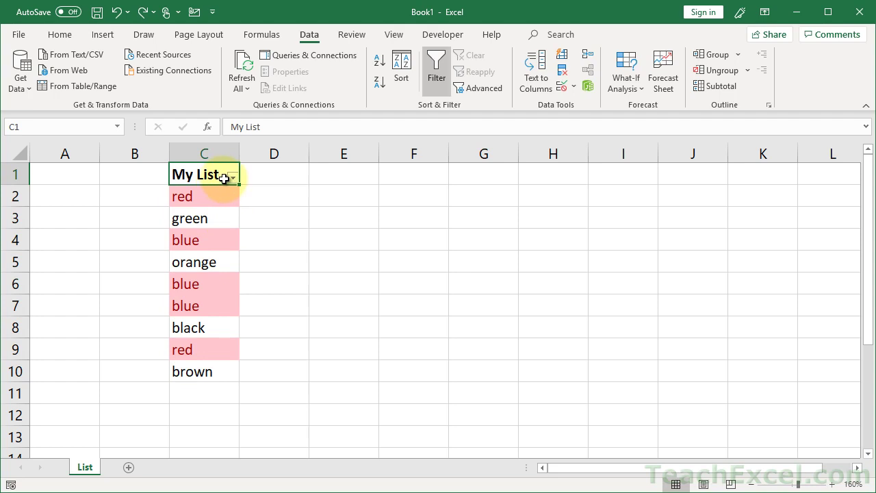
Filter My List by the pink cell colour, leaving only red, blue, blue, blue, red visible
left_click(233, 179)
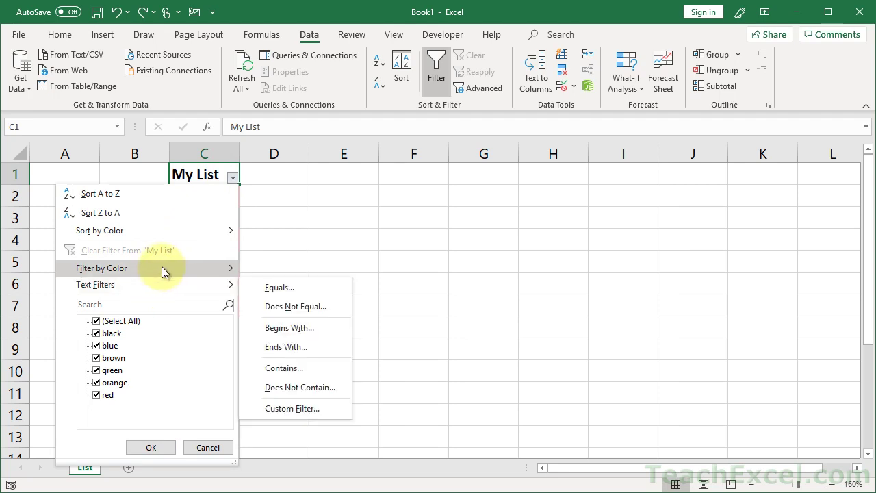
mouse_move(161, 265)
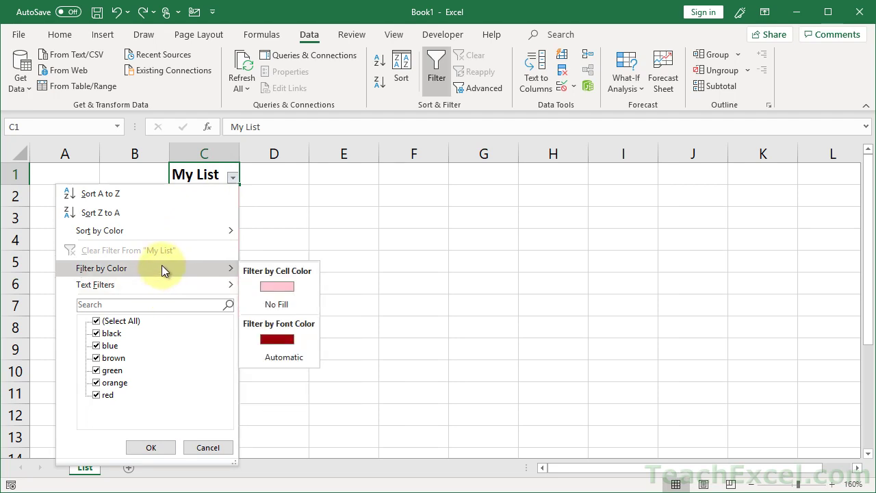
left_click(276, 286)
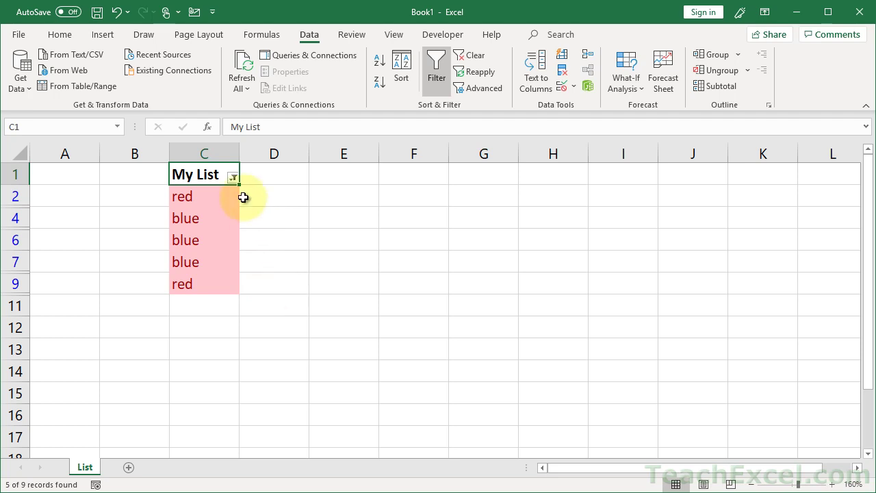
Sort the filtered column C A to Z so three blues precede two reds, then select the blues
left_click(233, 178)
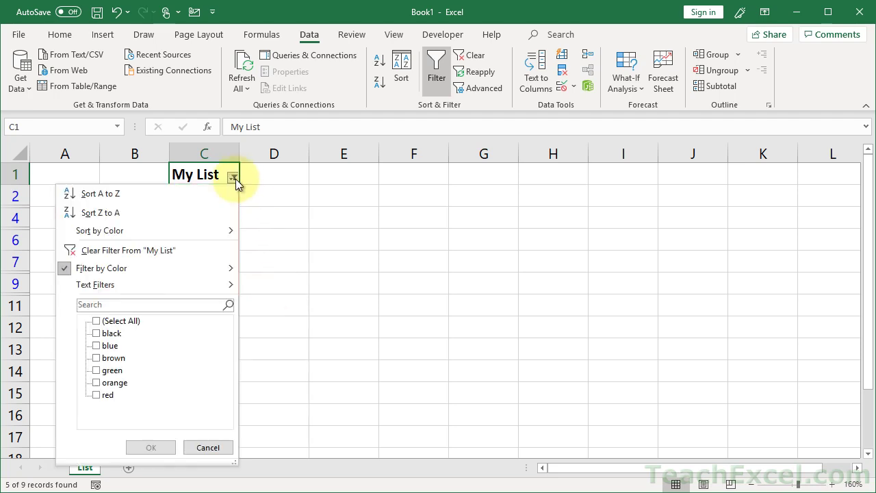
left_click(179, 194)
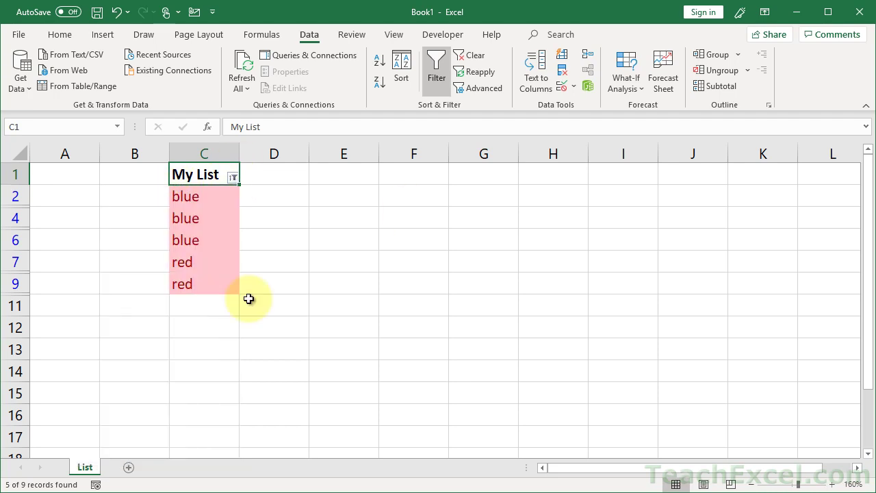
left_click_drag(198, 198, 205, 283)
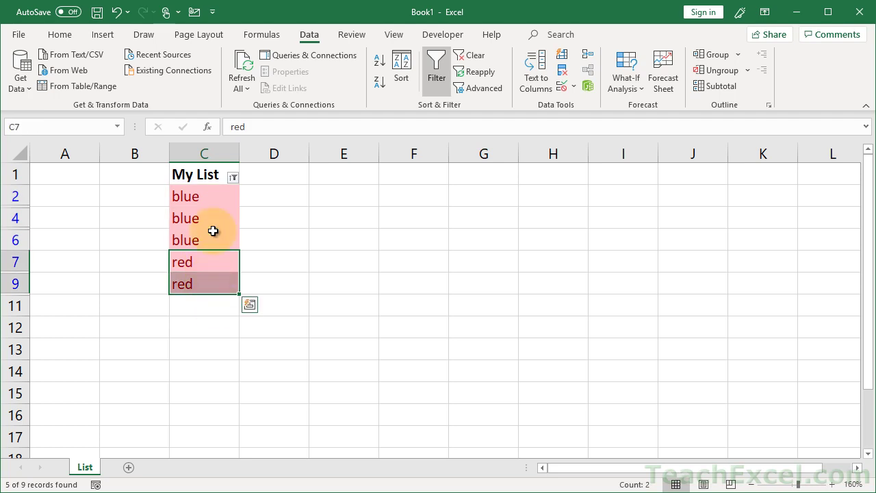
left_click(209, 190)
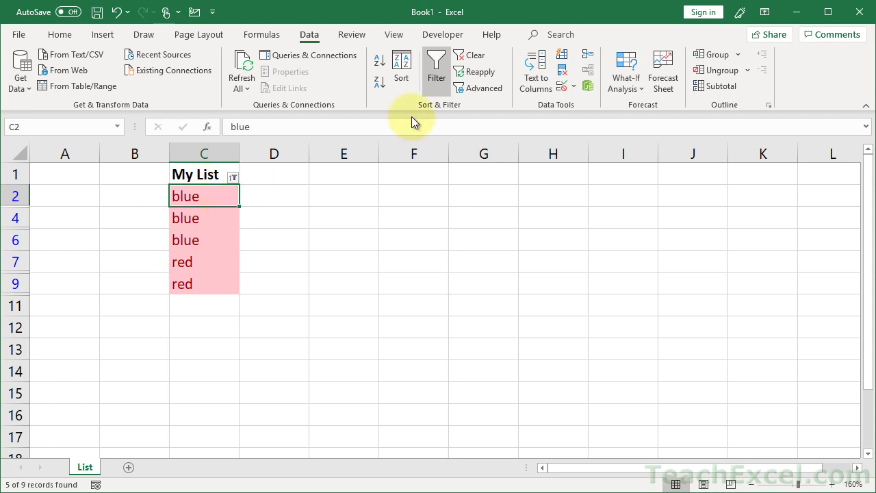
Remove the AutoFilter so all nine My List colours reappear, returning to the Home ribbon
left_click(446, 85)
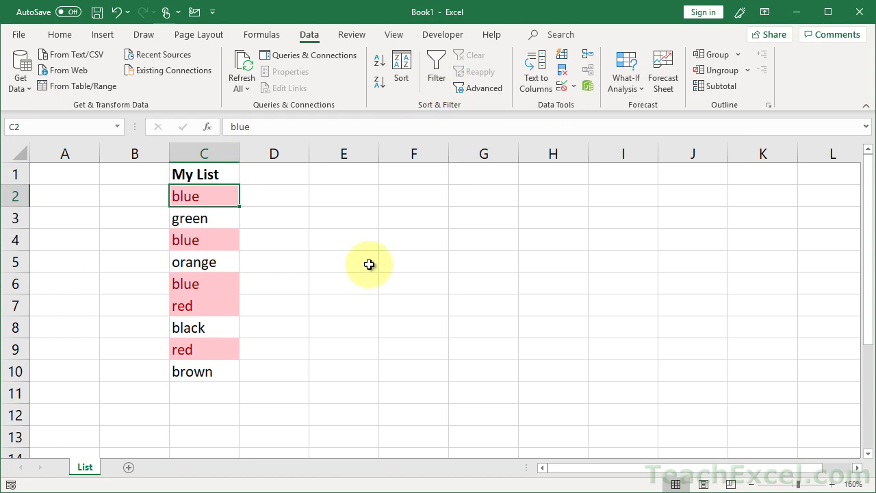
left_click(59, 35)
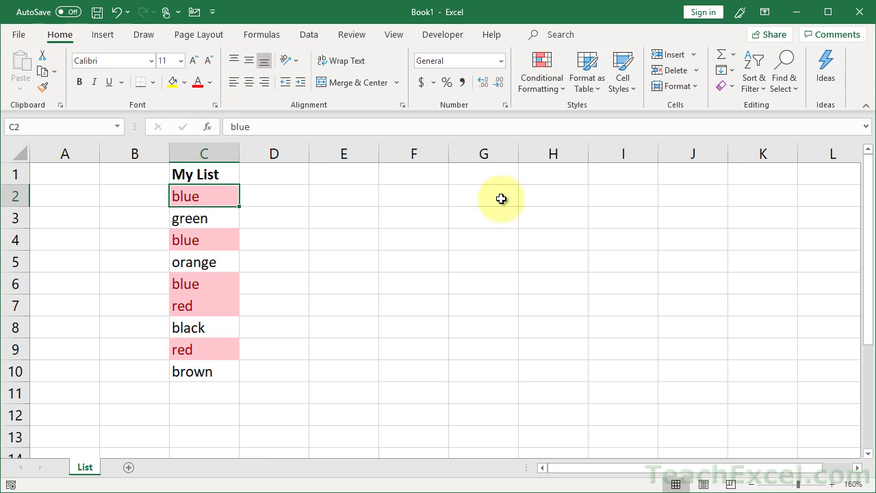
Delete the Duplicate Values rule in Manage Rules, leaving all nine colours unhighlighted
left_click(541, 80)
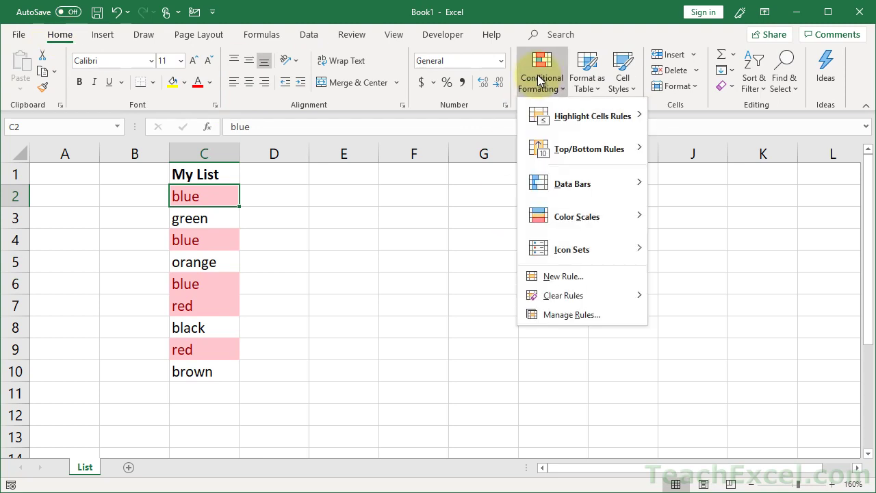
left_click(550, 314)
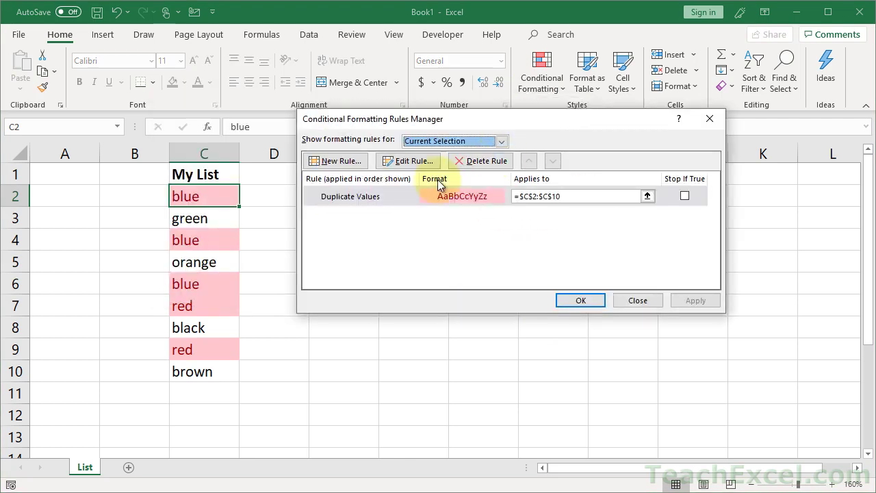
left_click(355, 198)
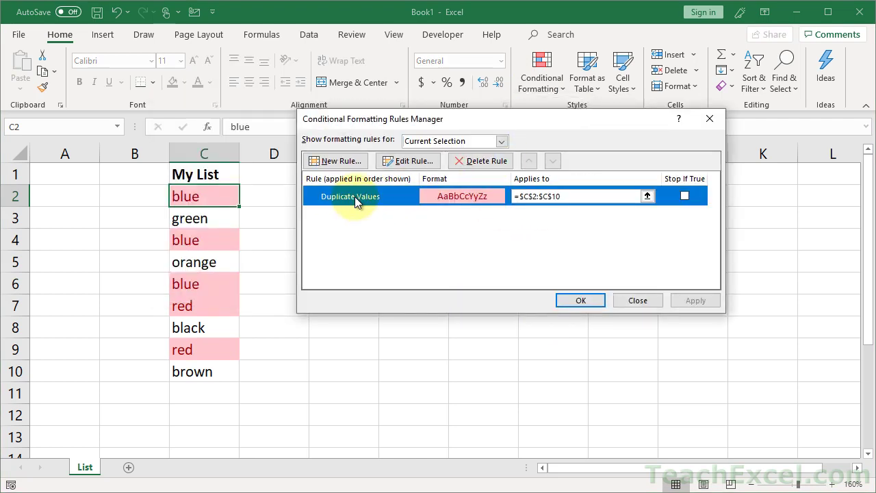
left_click(479, 163)
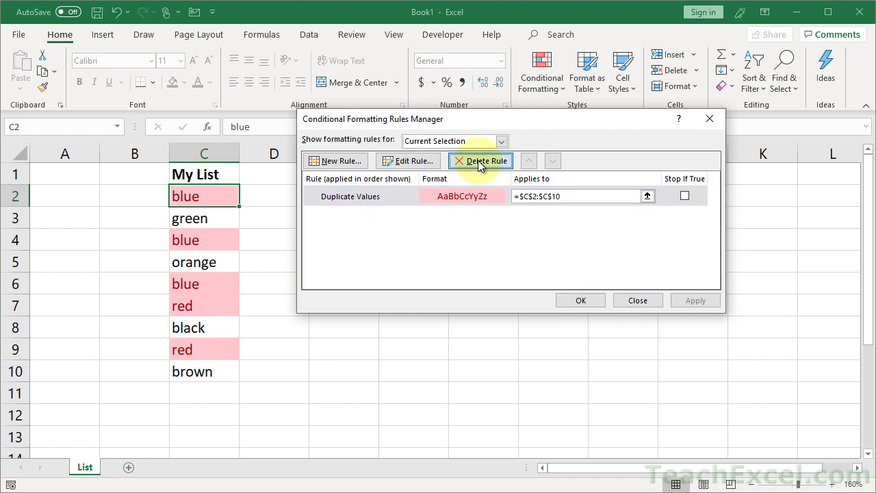
left_click(581, 300)
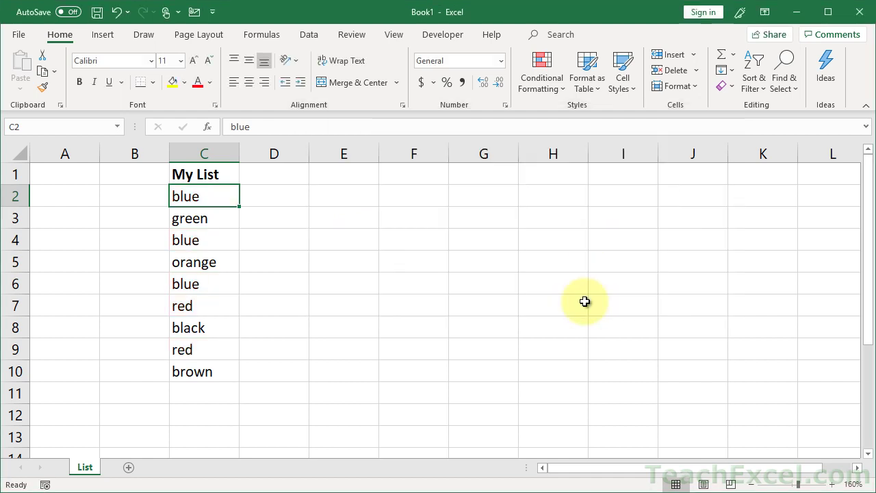